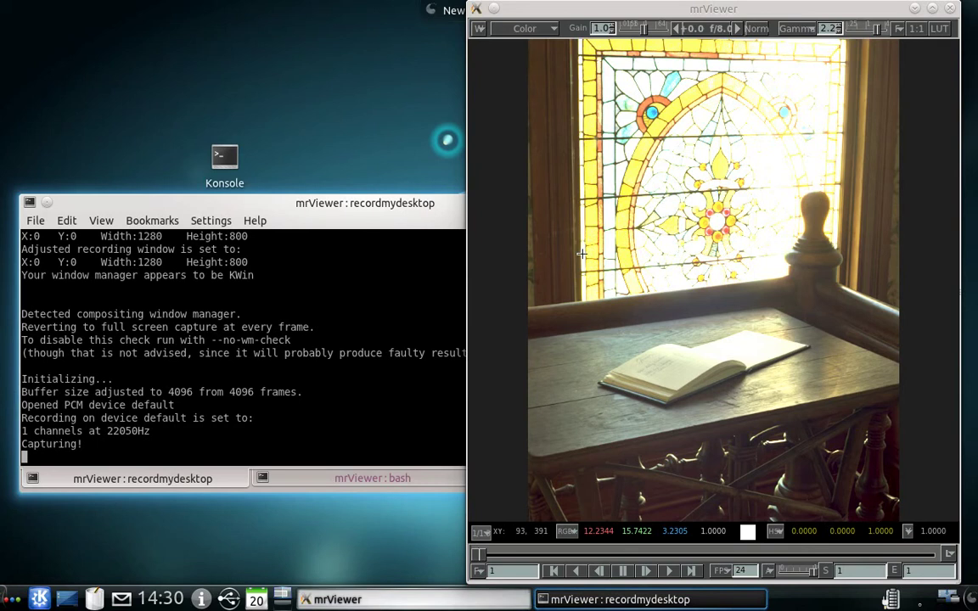
# Hide and restore the gain/gamma top bar, briefly opening the image channel list.
pyautogui.press('F1')
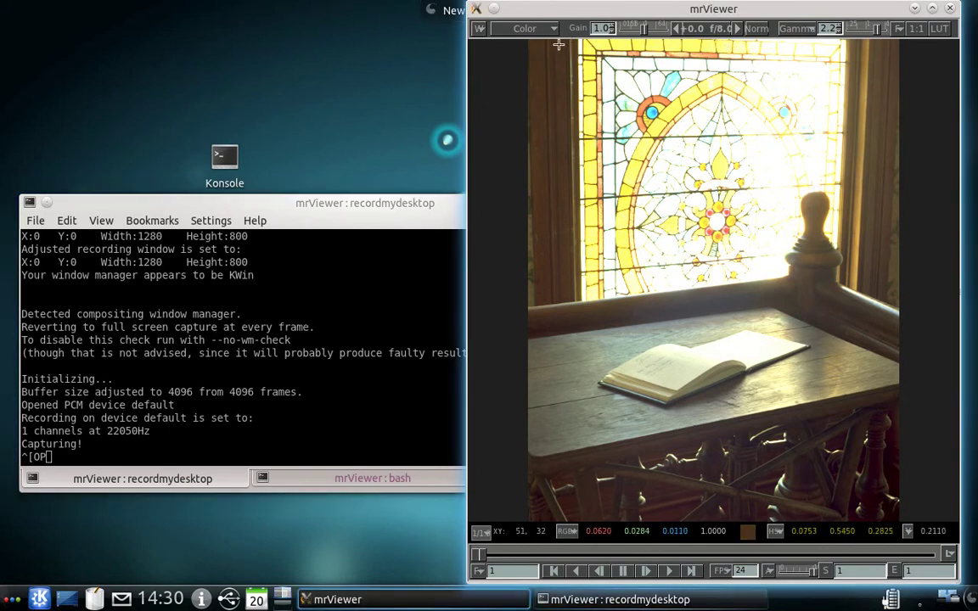
pyautogui.click(535, 28)
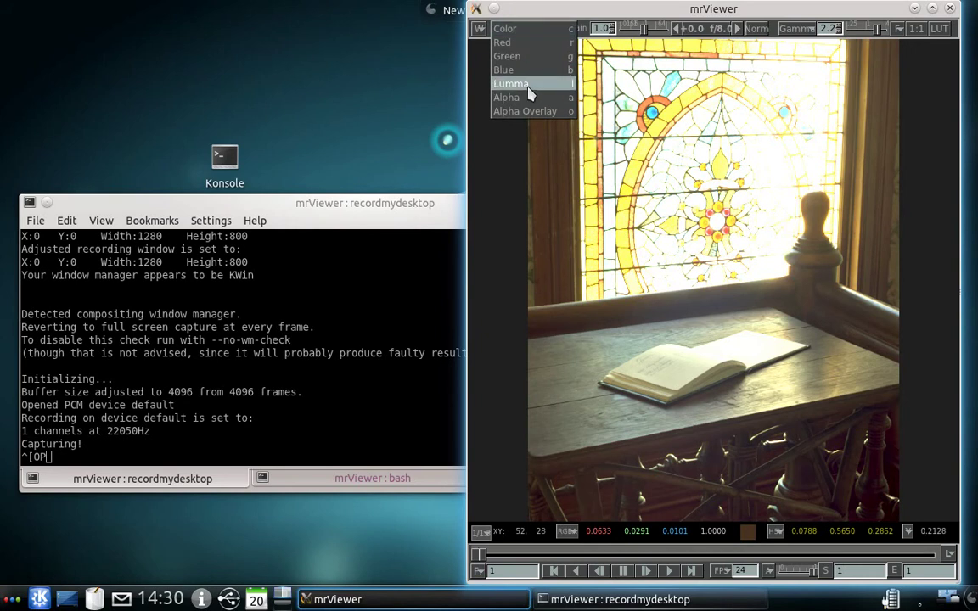
pyautogui.click(534, 134)
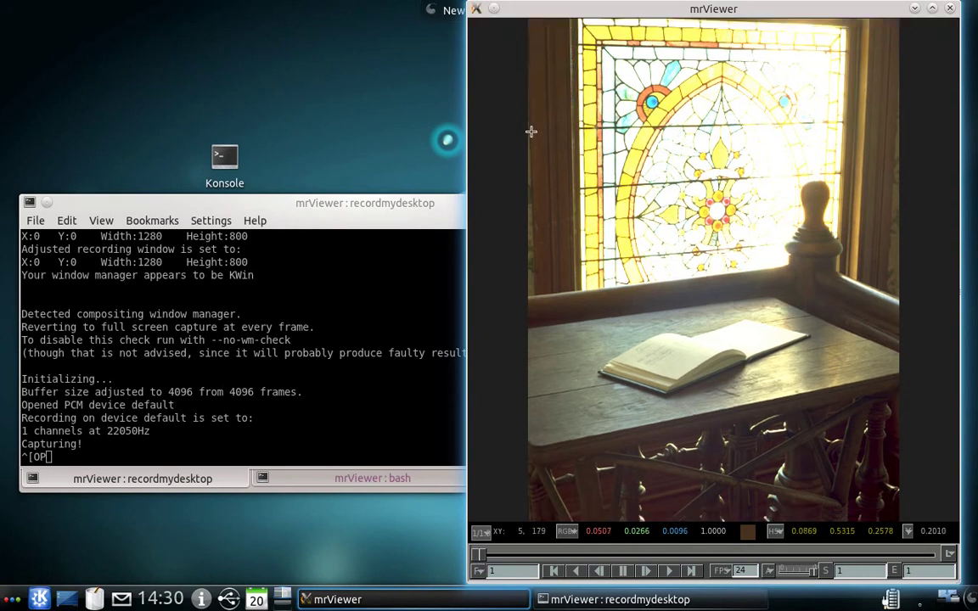
pyautogui.press('F1')
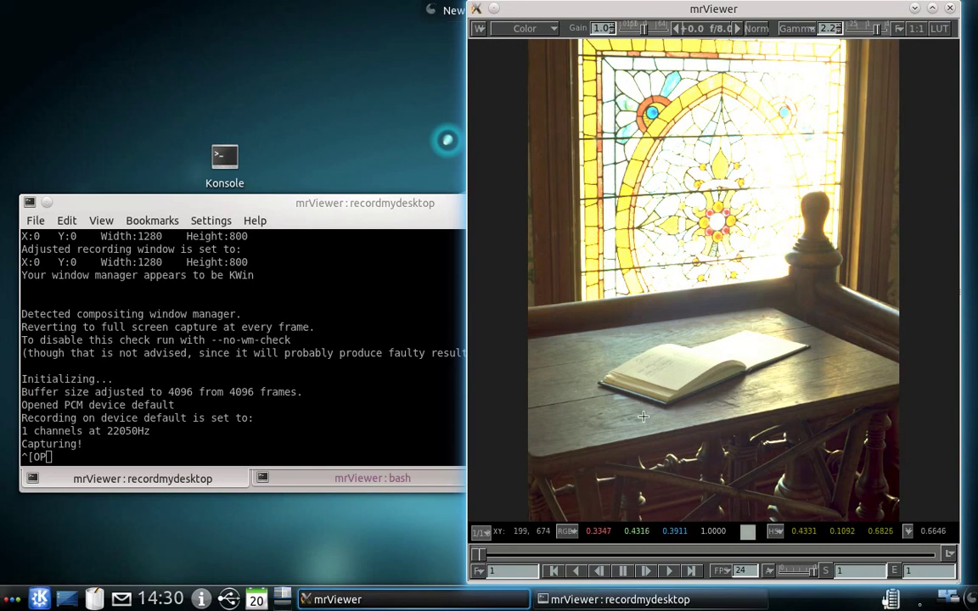
# Toggle the pixel value readout off and on with F2, then hide the timeline with F3.
pyautogui.press('F2')
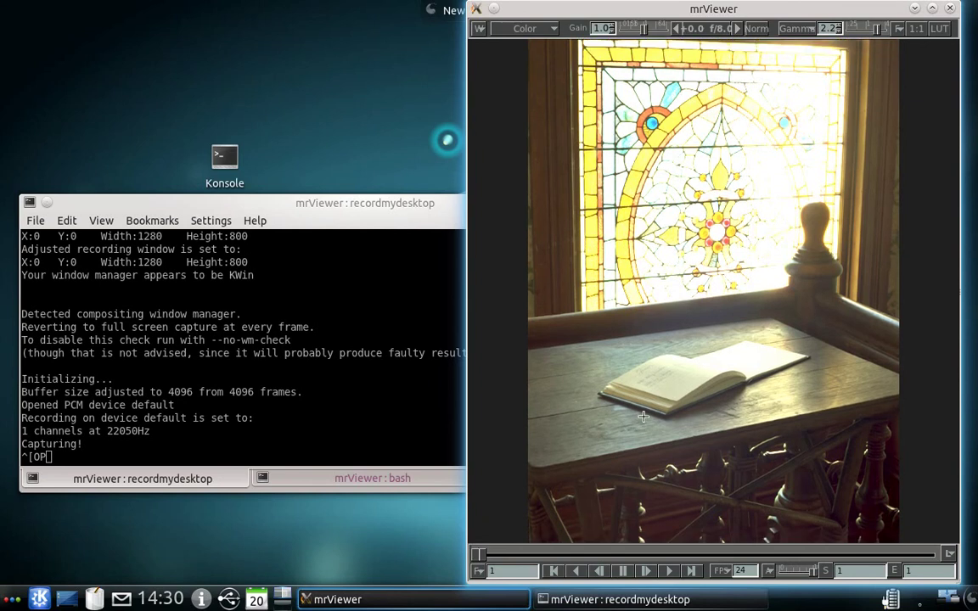
pyautogui.press('F2')
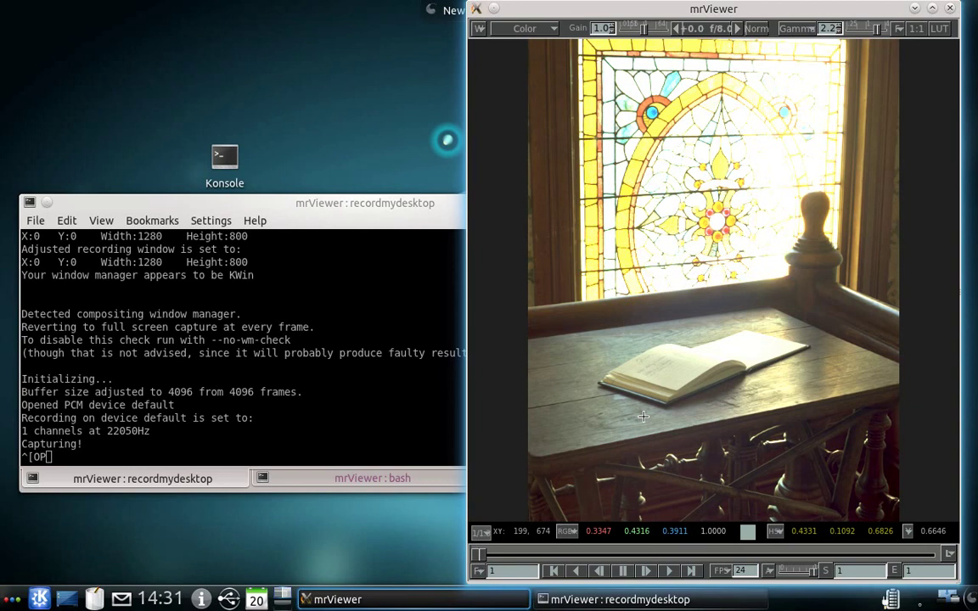
pyautogui.press('F3')
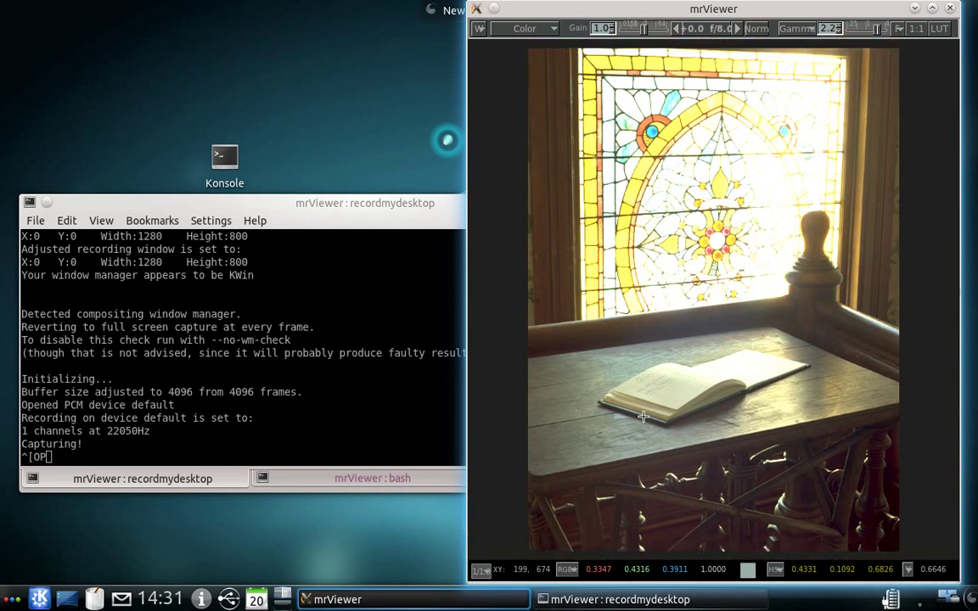